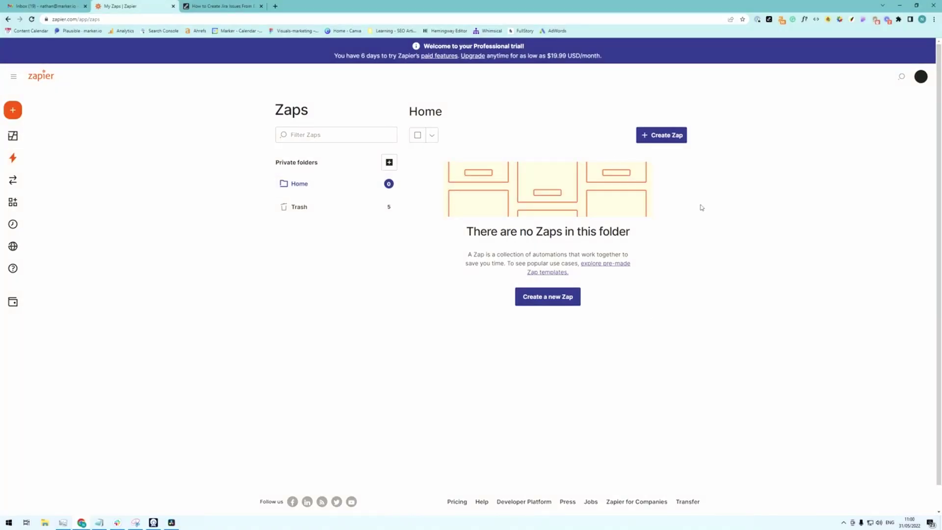
# Start a new Zap with a Gmail New Email trigger on the connected Gmail account
pyautogui.click(663, 141)
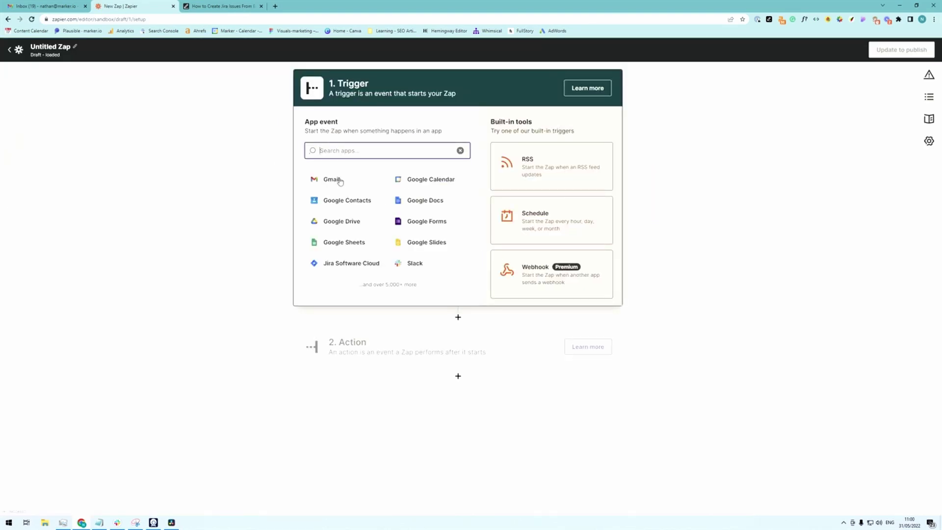
pyautogui.click(361, 184)
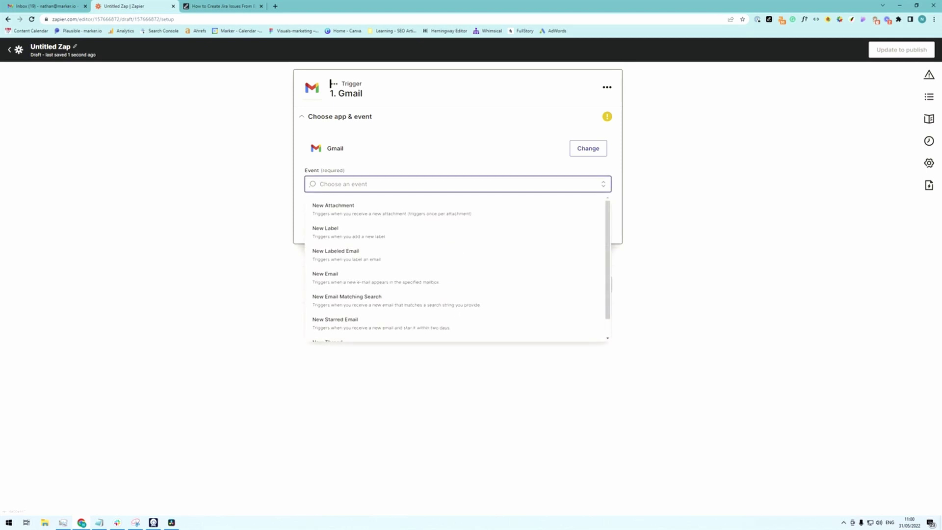
pyautogui.click(458, 279)
pyautogui.click(449, 221)
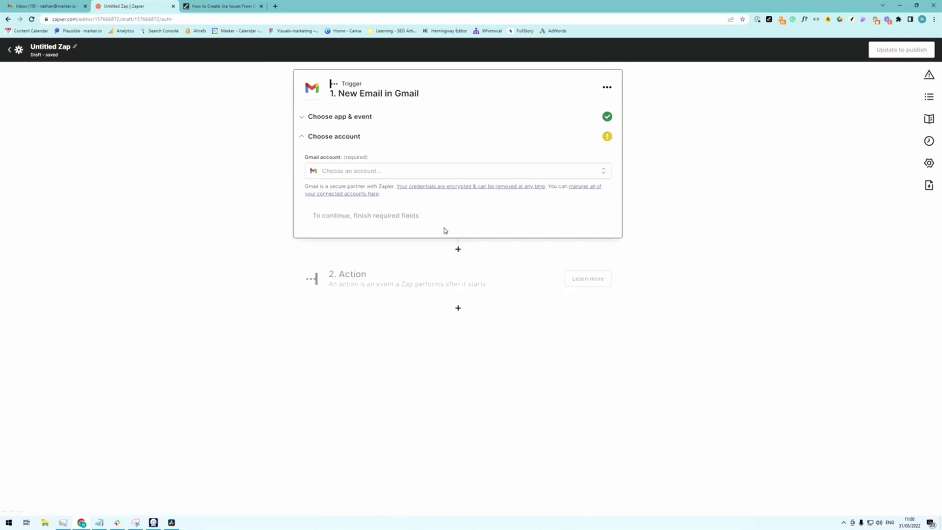
pyautogui.click(400, 171)
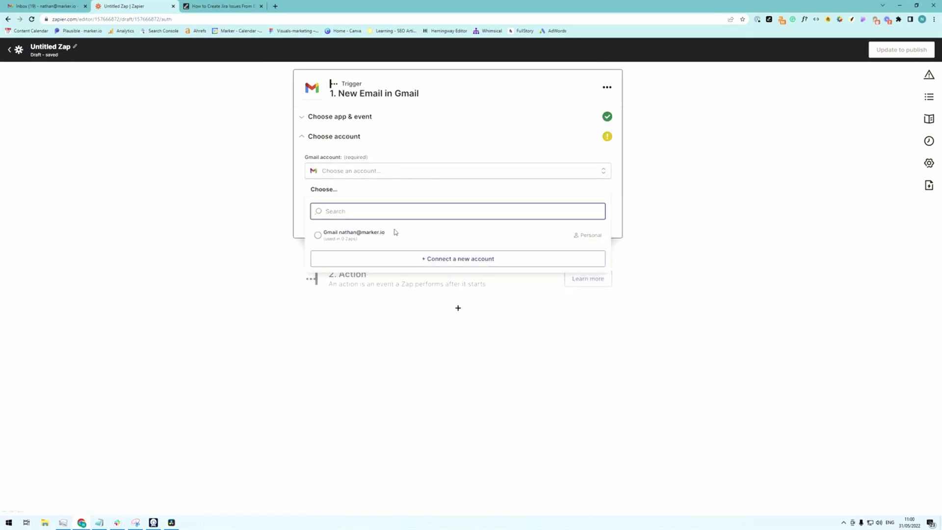
pyautogui.click(423, 238)
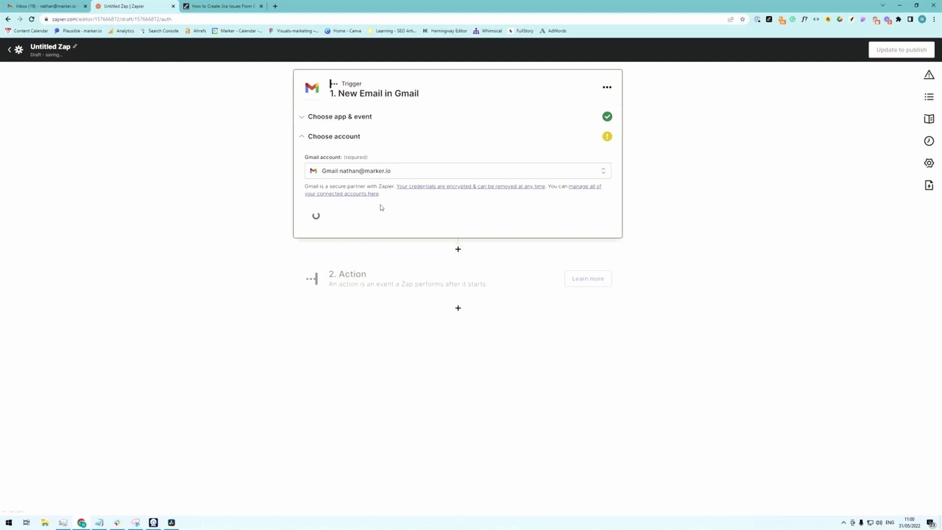
pyautogui.click(317, 214)
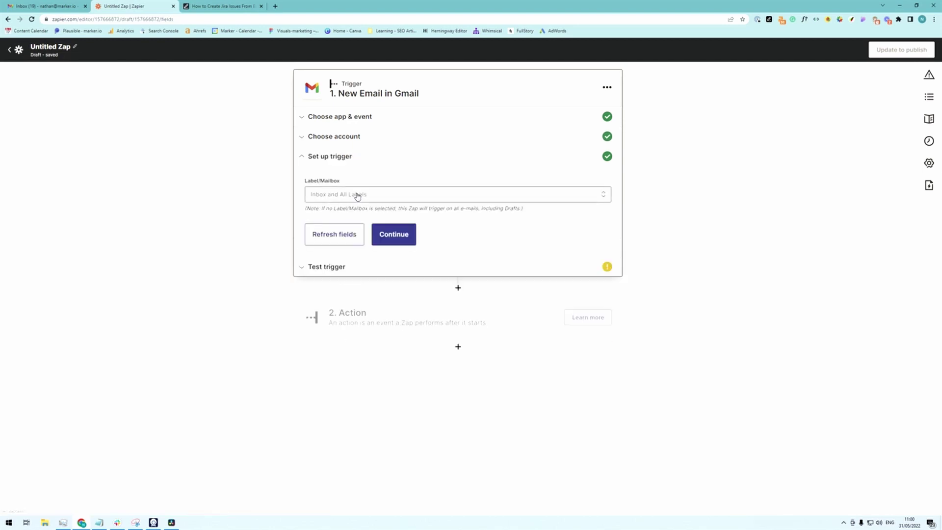
# Limit the trigger to the bug report label, test it with a sample email, and continue
pyautogui.click(358, 196)
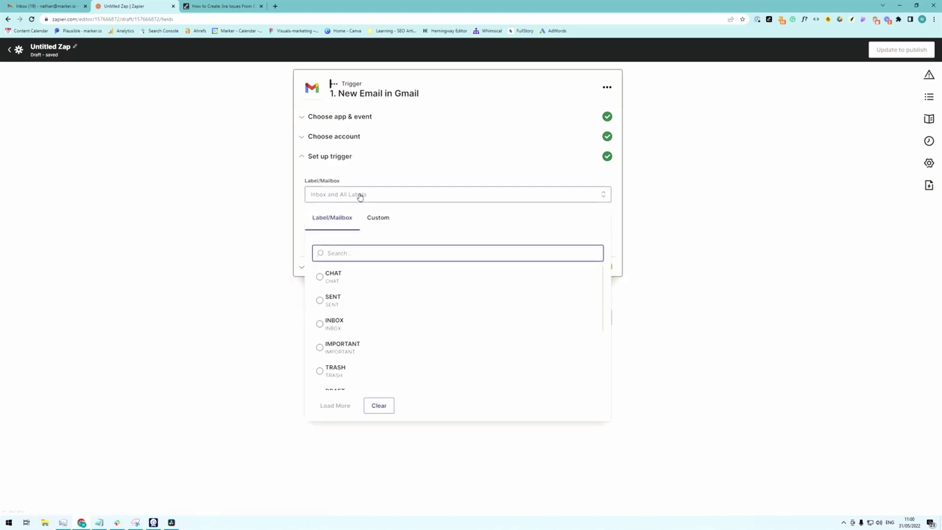
pyautogui.scroll(-5, 461, 334)
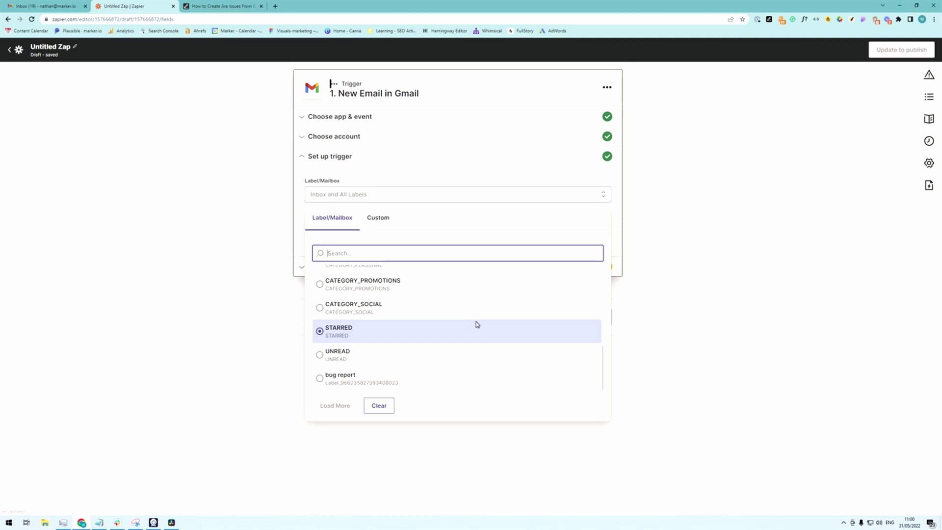
pyautogui.click(442, 379)
pyautogui.click(400, 236)
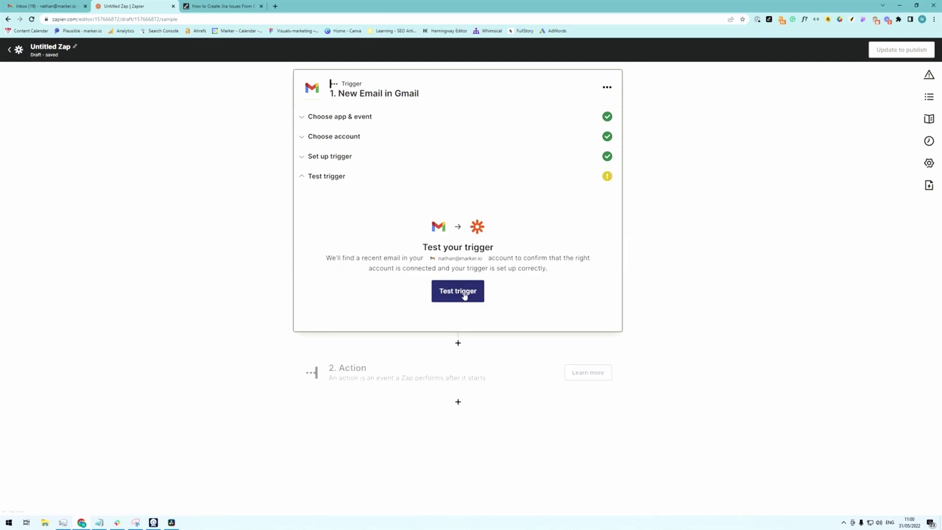
pyautogui.click(463, 294)
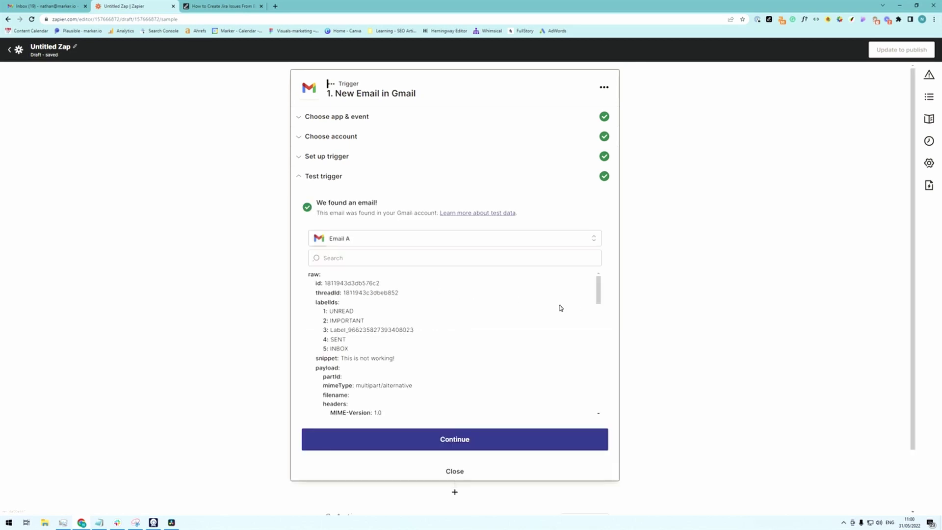
pyautogui.scroll(-4, 561, 307)
pyautogui.click(505, 372)
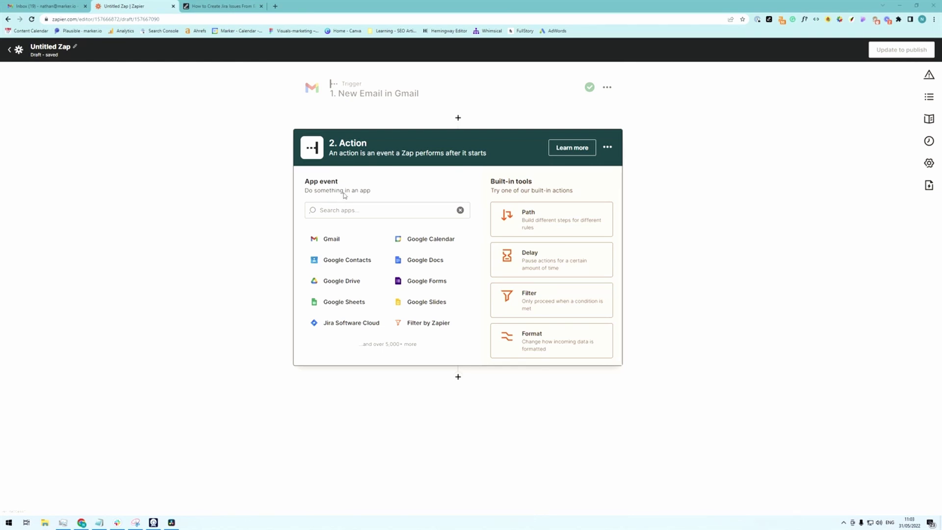
# Add a Jira Software Cloud Create Issue action for Bug issues in project Zapier-Jira-test-2
pyautogui.click(350, 211)
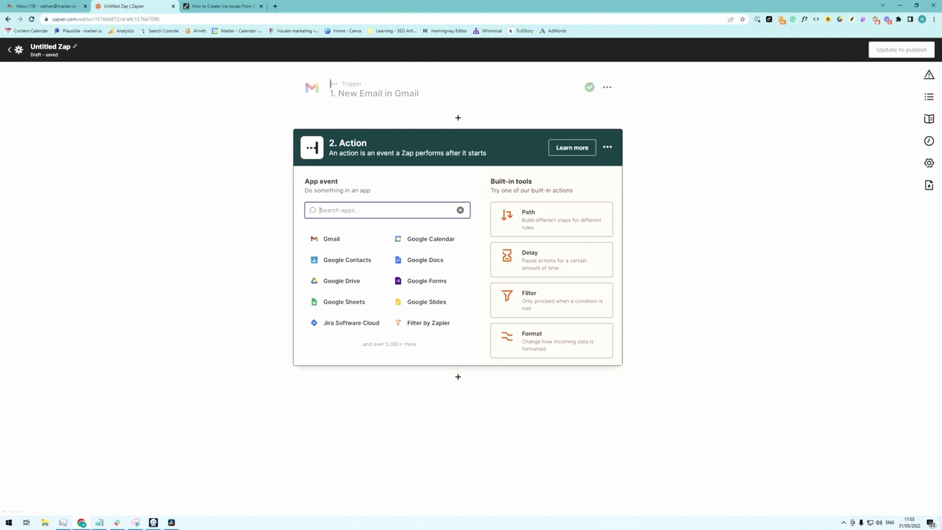
pyautogui.click(349, 324)
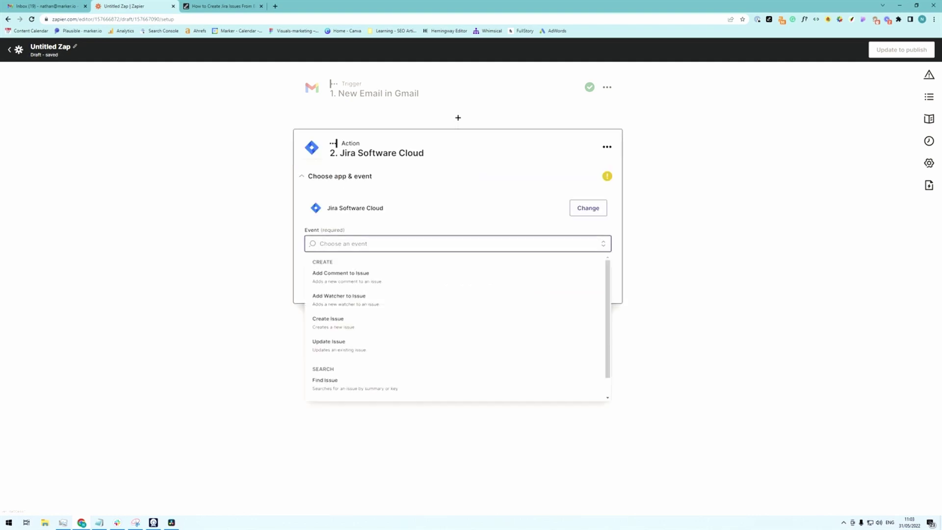
pyautogui.click(361, 326)
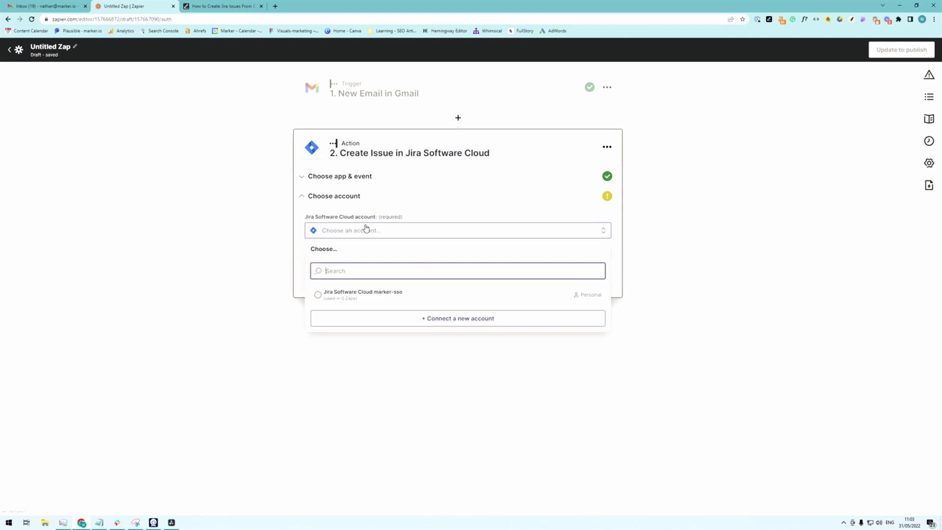
pyautogui.click(427, 295)
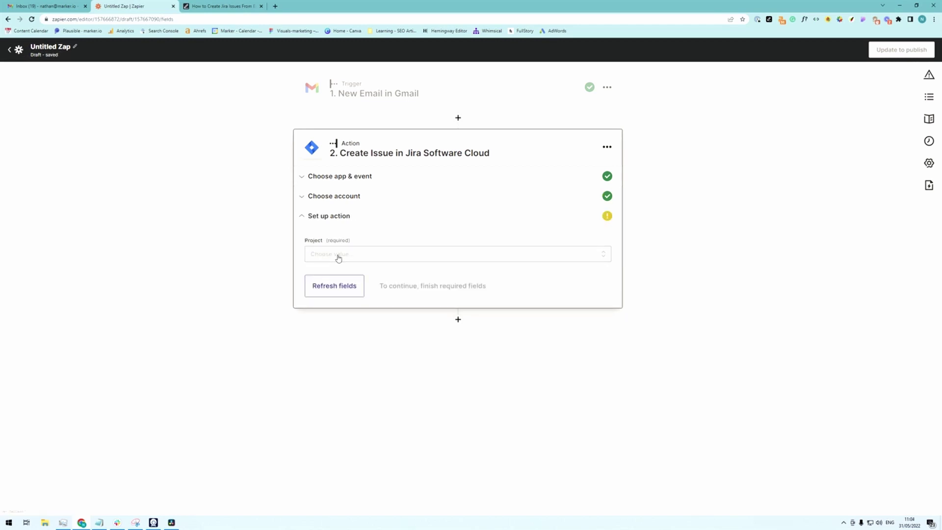
pyautogui.click(337, 255)
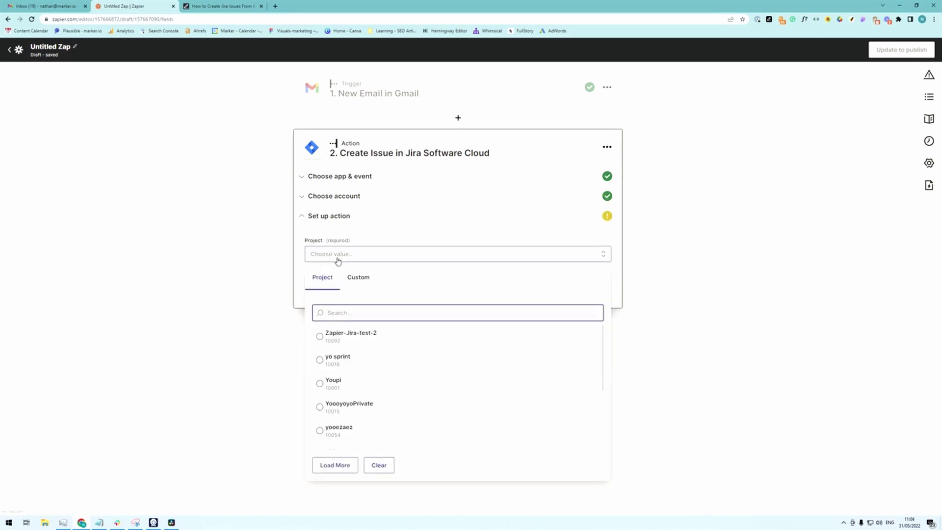
pyautogui.click(368, 333)
pyautogui.click(395, 293)
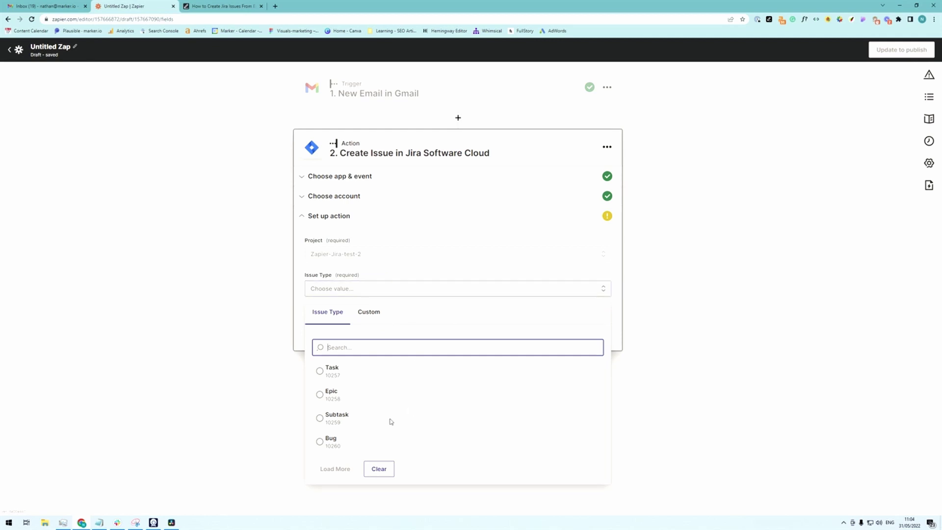
pyautogui.click(356, 444)
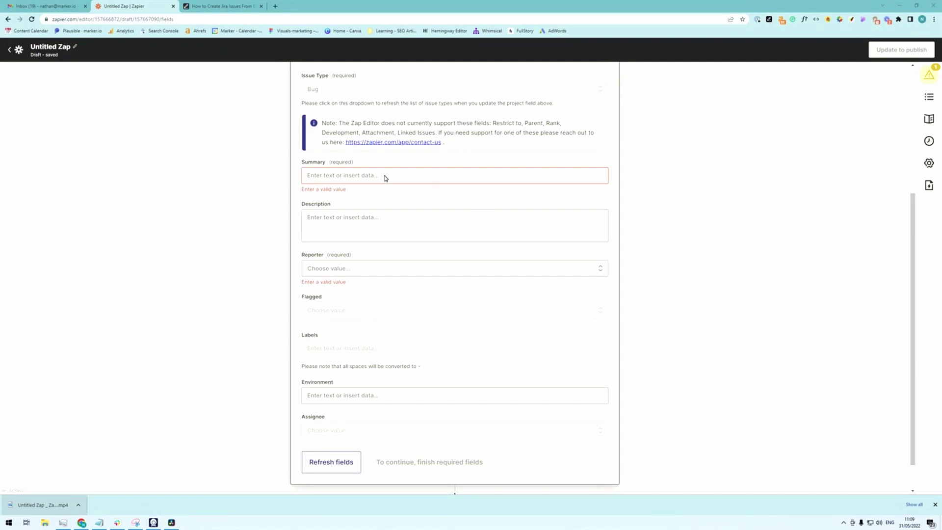
# Map email Subject to summary and Body Plain to description, set the reporter, and send a test issue
pyautogui.click(442, 176)
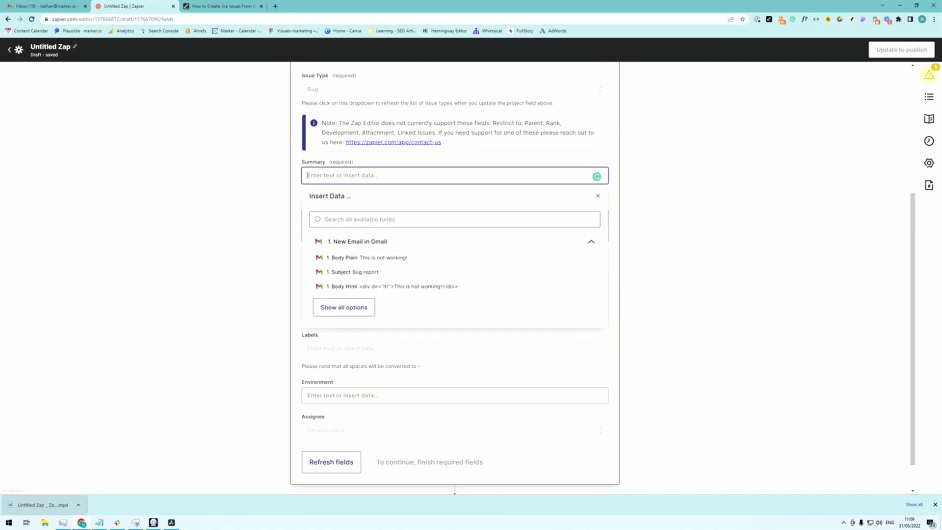
pyautogui.click(348, 271)
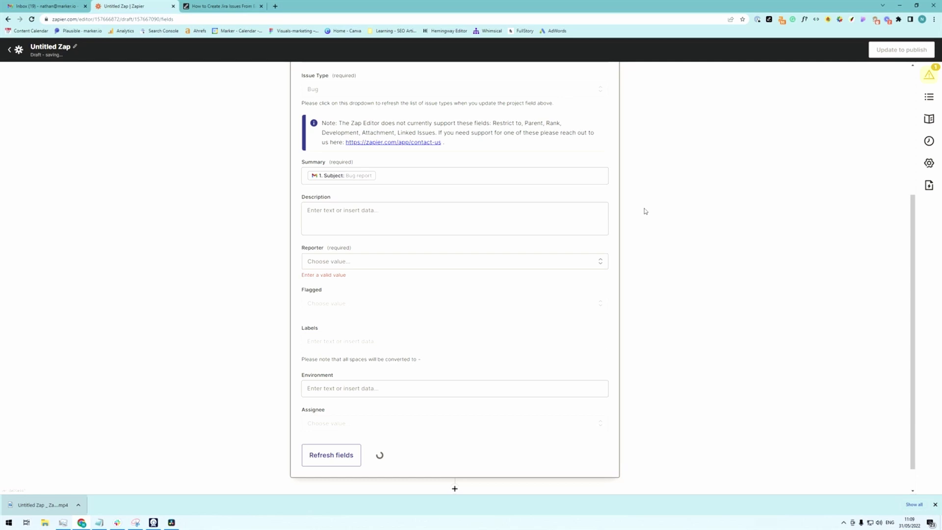
pyautogui.press('Tab')
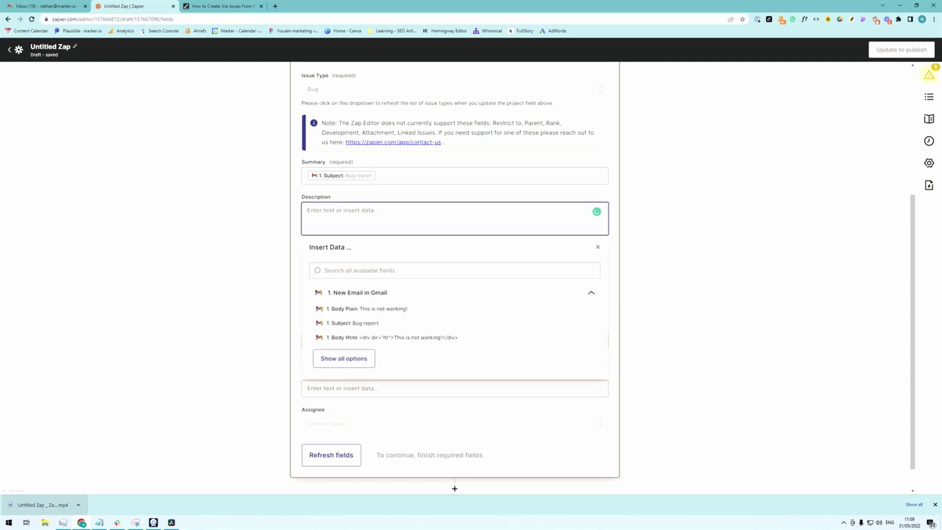
pyautogui.click(381, 310)
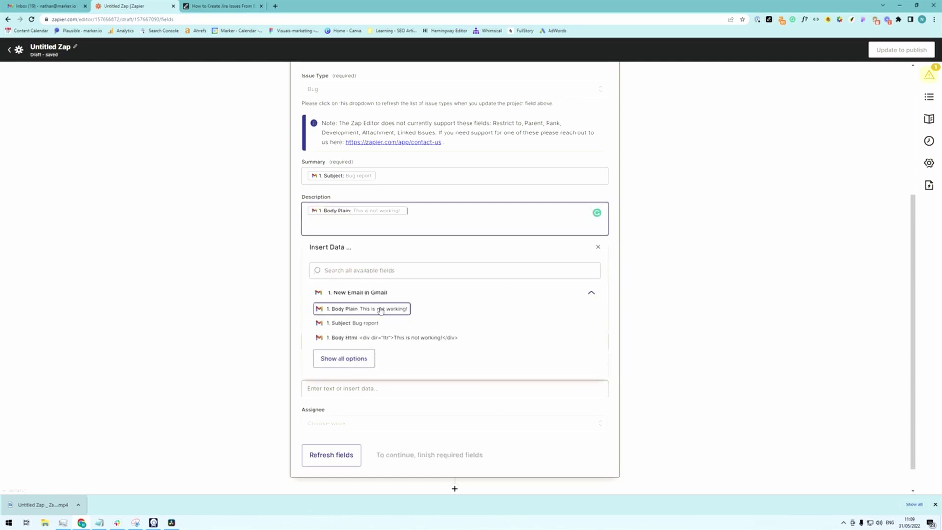
pyautogui.click(348, 260)
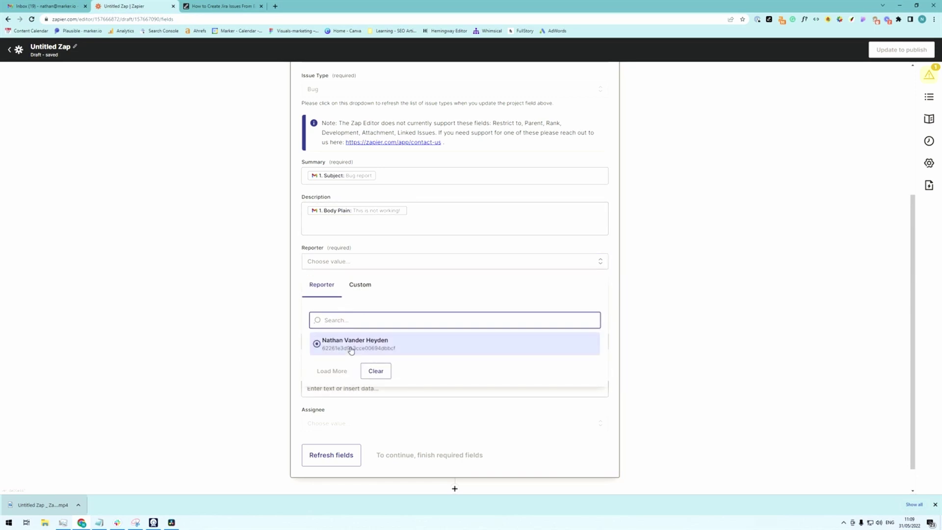
pyautogui.click(347, 343)
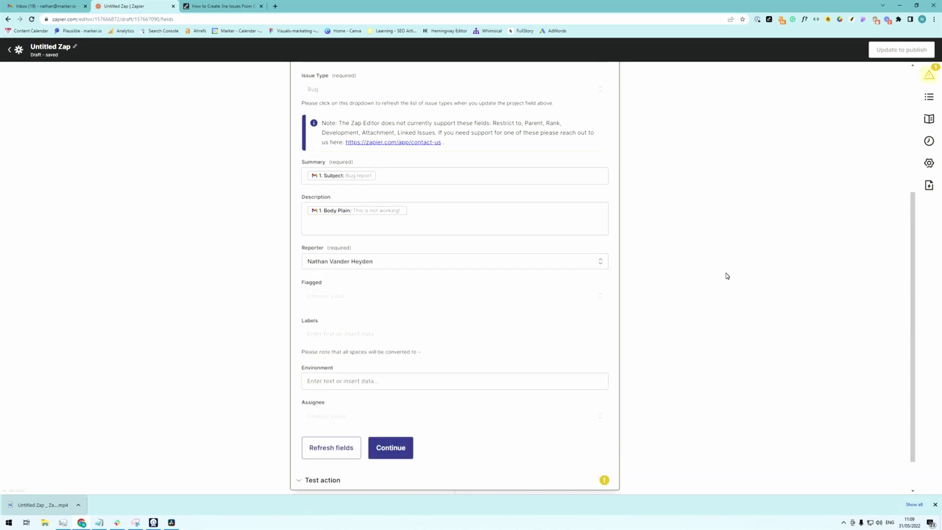
pyautogui.click(395, 448)
pyautogui.click(409, 457)
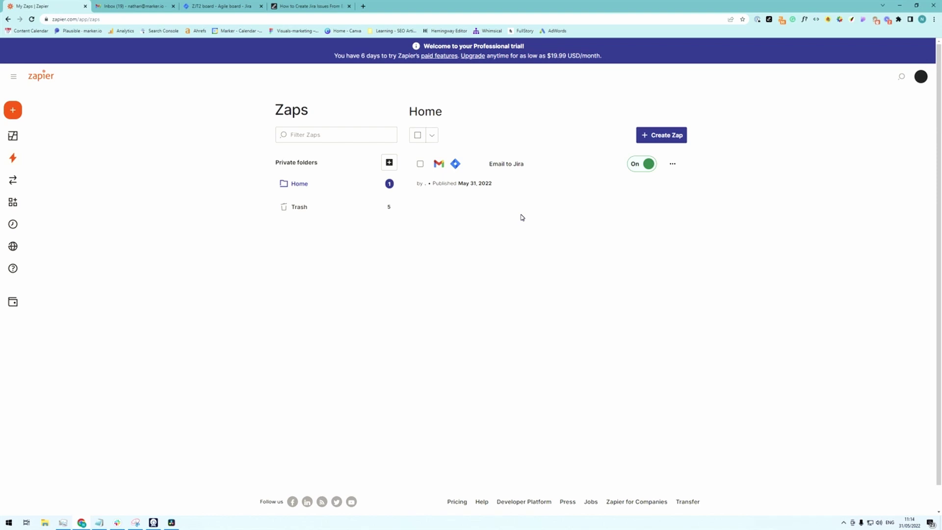
# Switch to the Gmail inbox tab to write the test email
pyautogui.click(135, 7)
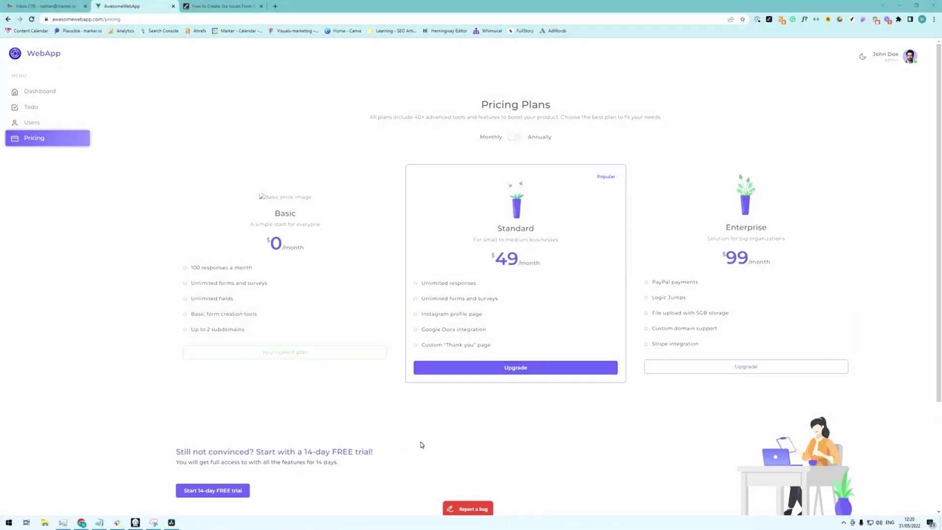
# Try upgrading to the Standard plan, get the error, and start a bug report
pyautogui.click(490, 369)
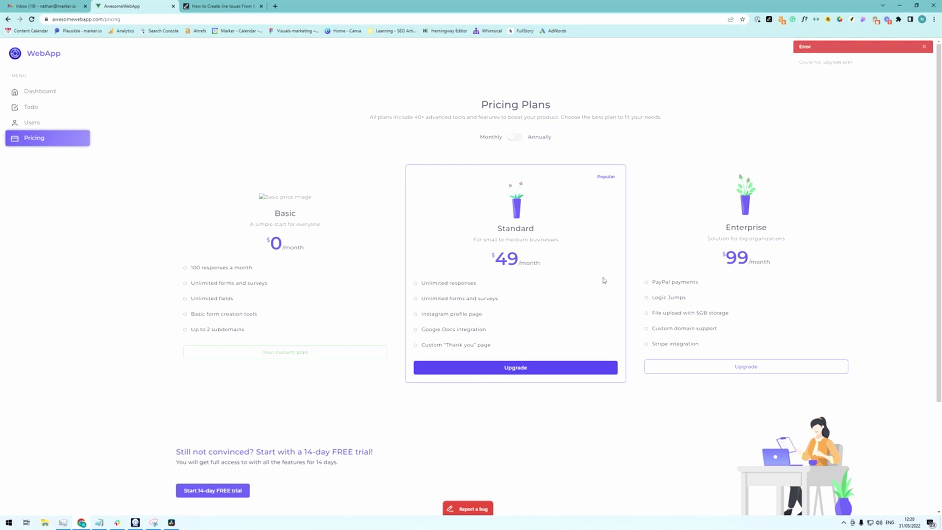
pyautogui.click(466, 510)
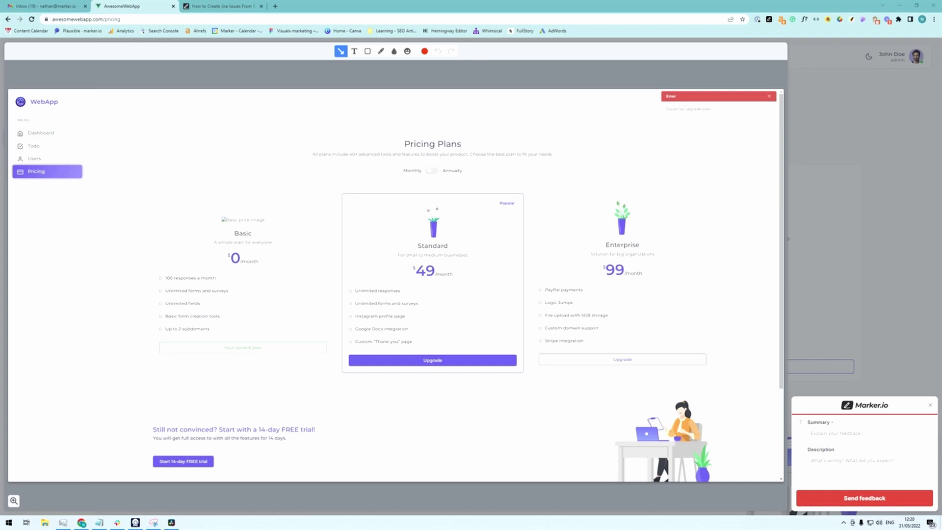
# Draw an arrow to the Upgrade button, choose the rectangle tool, and send the 'Button doesn't work!' report
pyautogui.moveTo(254, 414)
pyautogui.mouseDown()
pyautogui.moveTo(342, 373)
pyautogui.moveTo(406, 365)
pyautogui.moveTo(520, 377)
pyautogui.mouseUp()
pyautogui.click(367, 51)
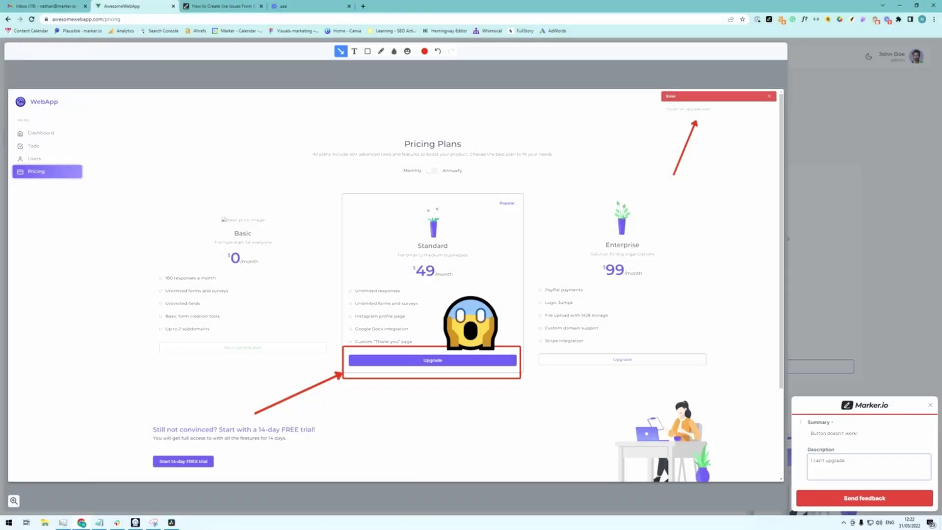
pyautogui.click(868, 498)
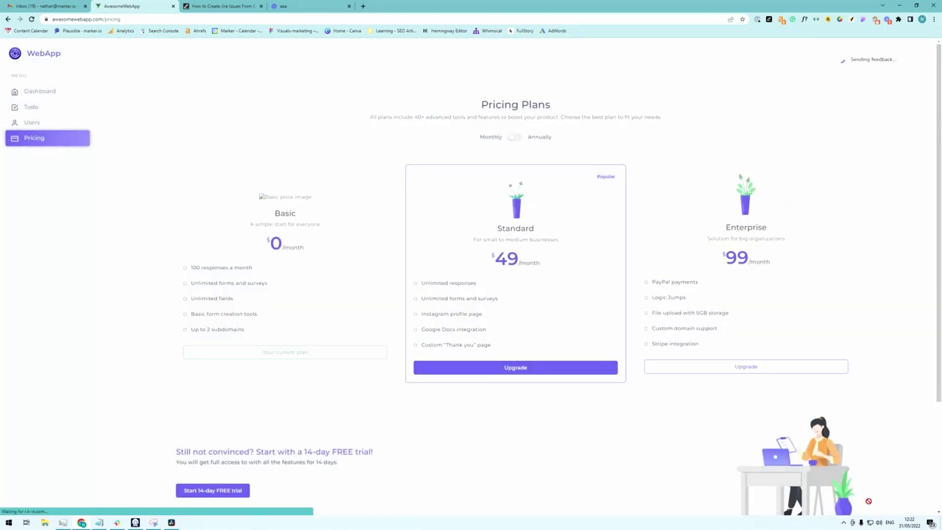